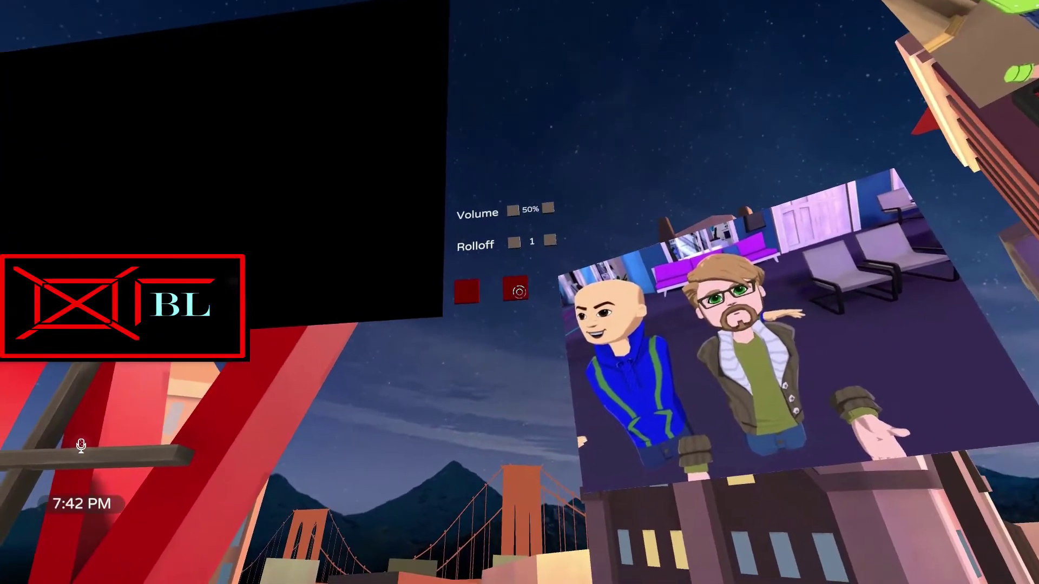
# Search YouTube for 'BionicLombax' using the video screen's red search button.
pyautogui.click(519, 292)
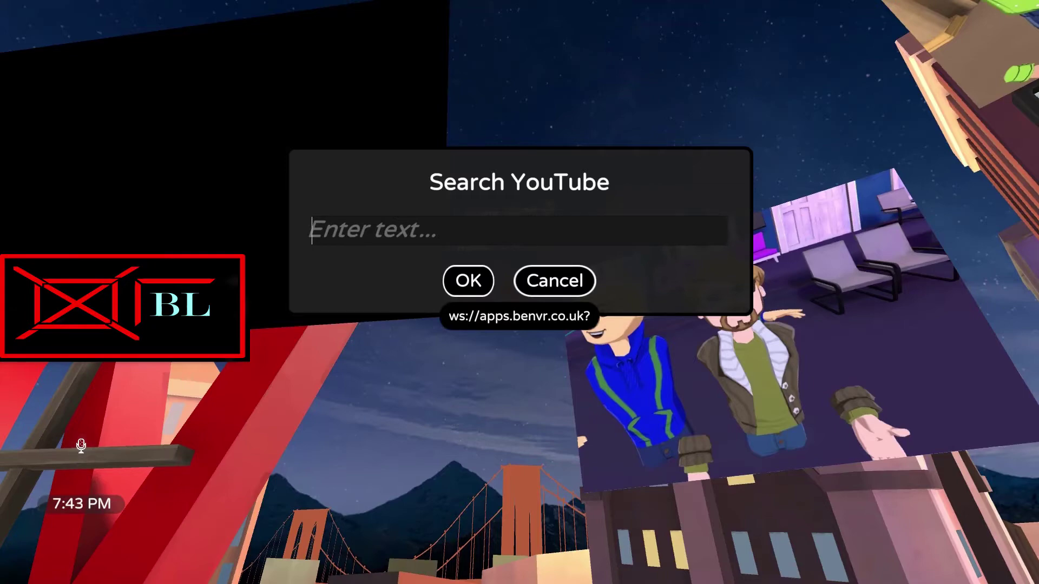
pyautogui.write('BionicLombax')
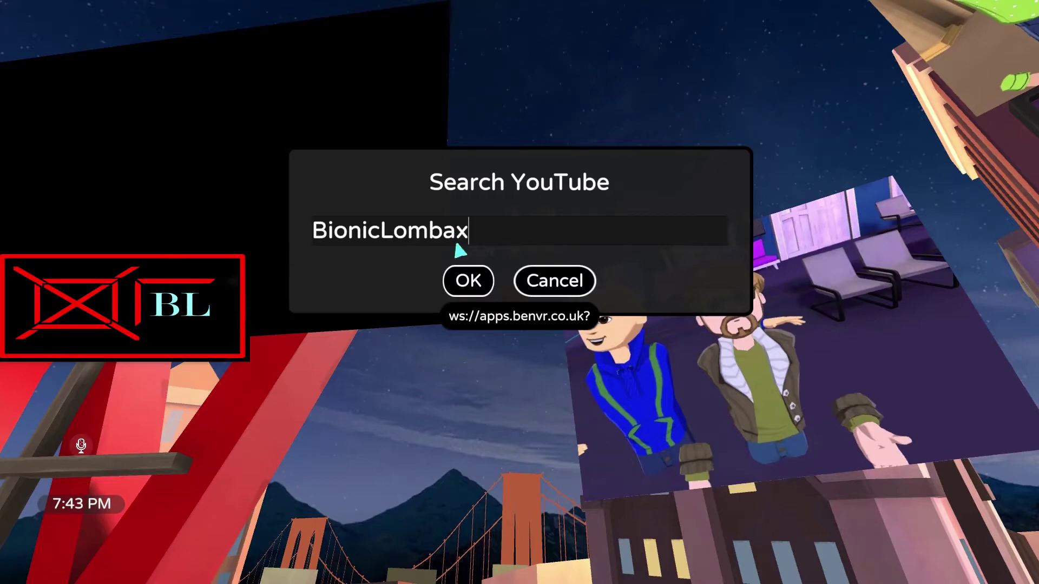
pyautogui.click(477, 282)
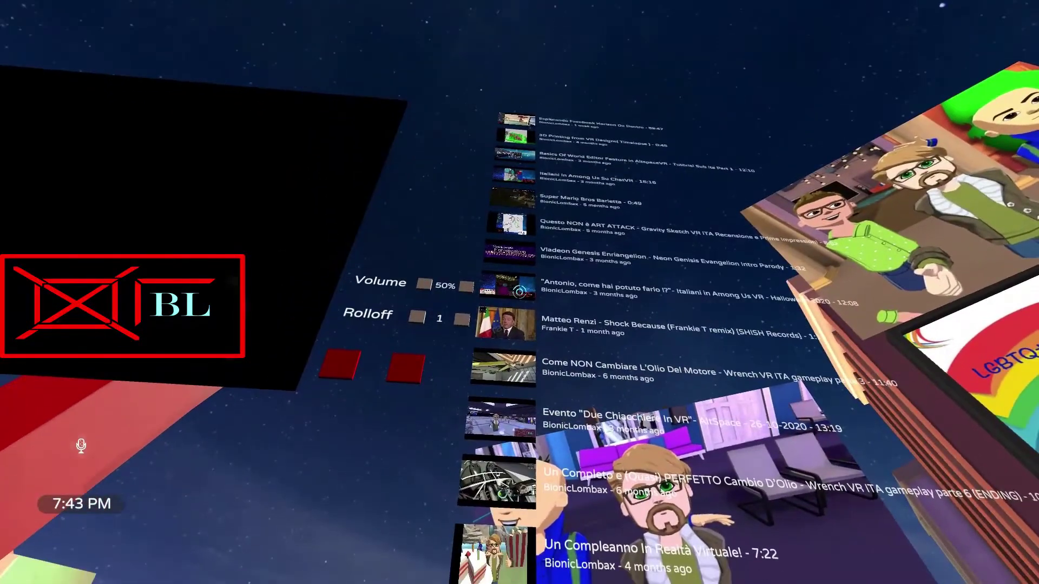
# Pick a video from the YouTube results to play on the black screen.
pyautogui.click(519, 293)
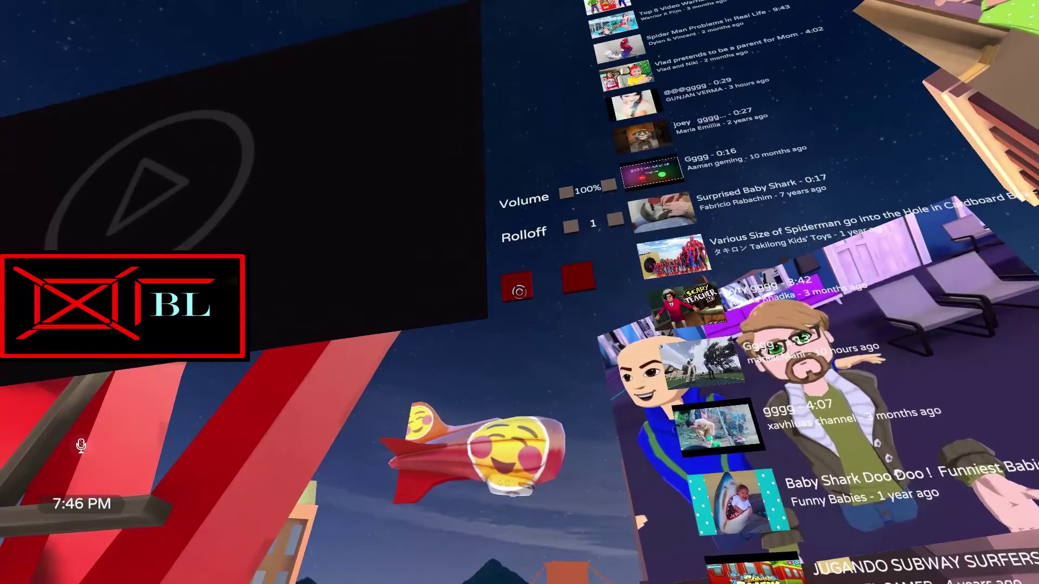
pyautogui.click(518, 291)
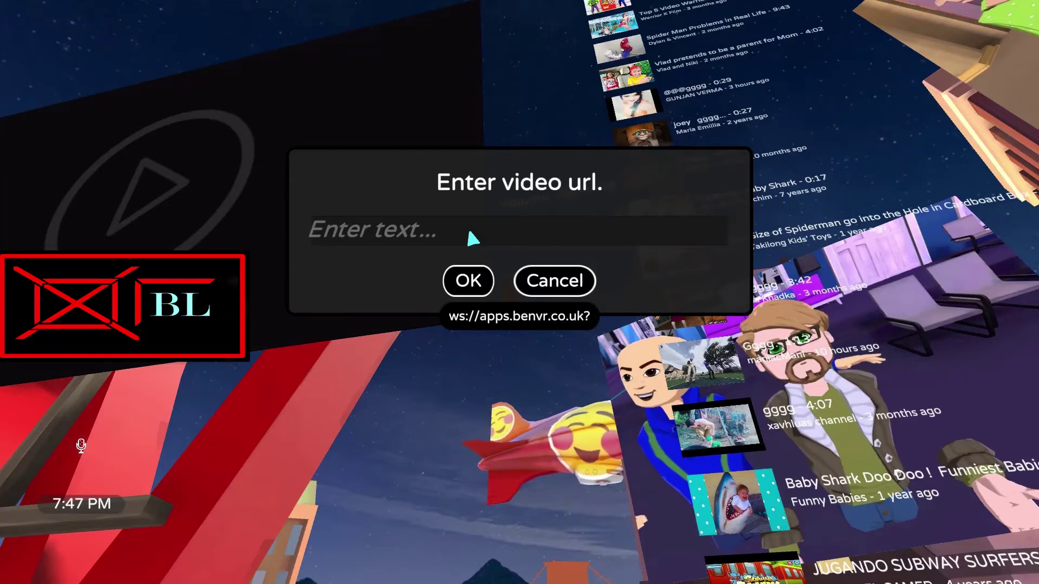
pyautogui.write('ggfgfgf')
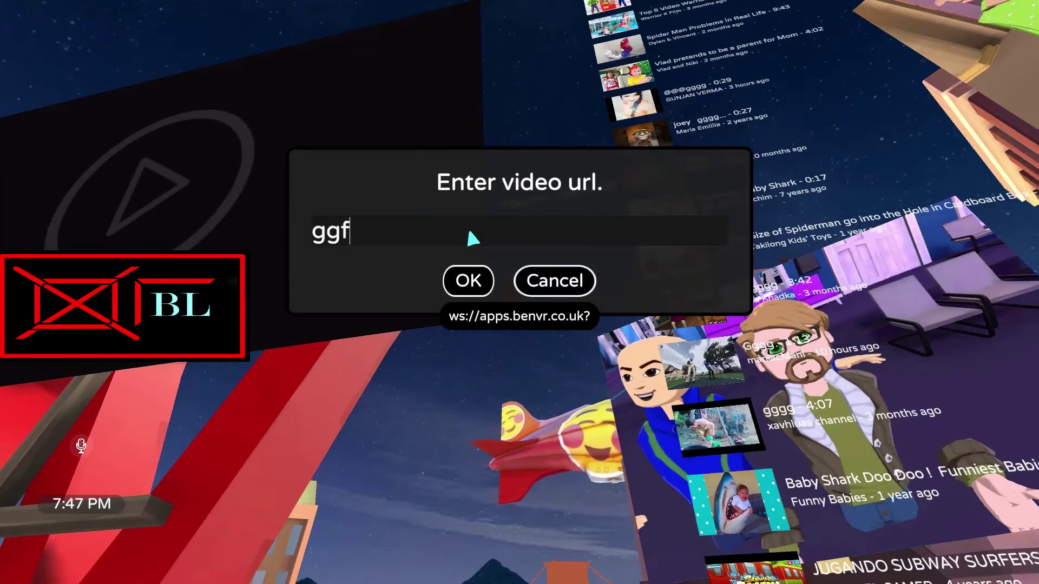
pyautogui.click(461, 292)
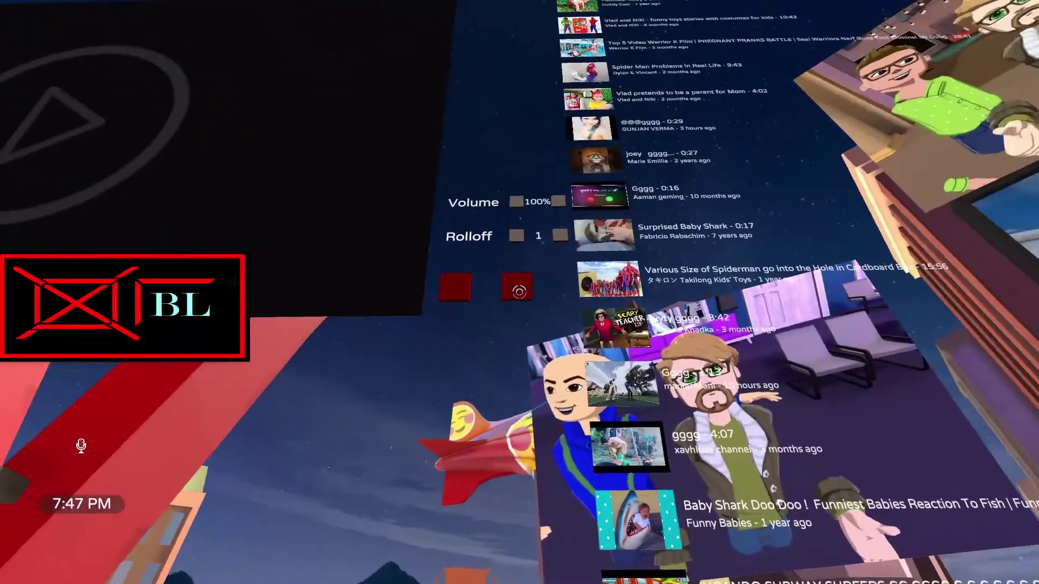
pyautogui.click(518, 292)
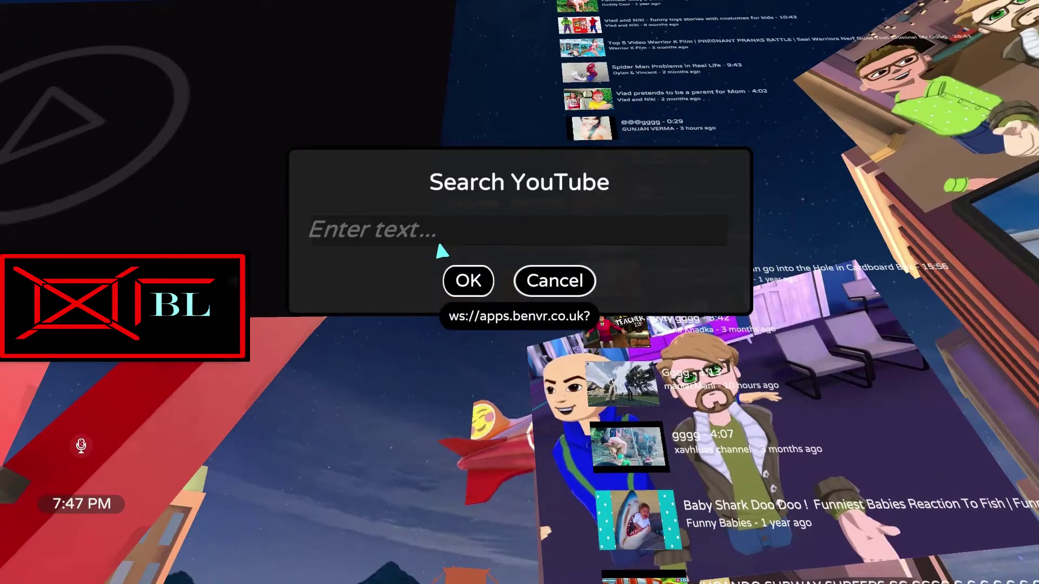
# Submit a test YouTube search for 'dggd'.
pyautogui.write('dggdgdgdg')
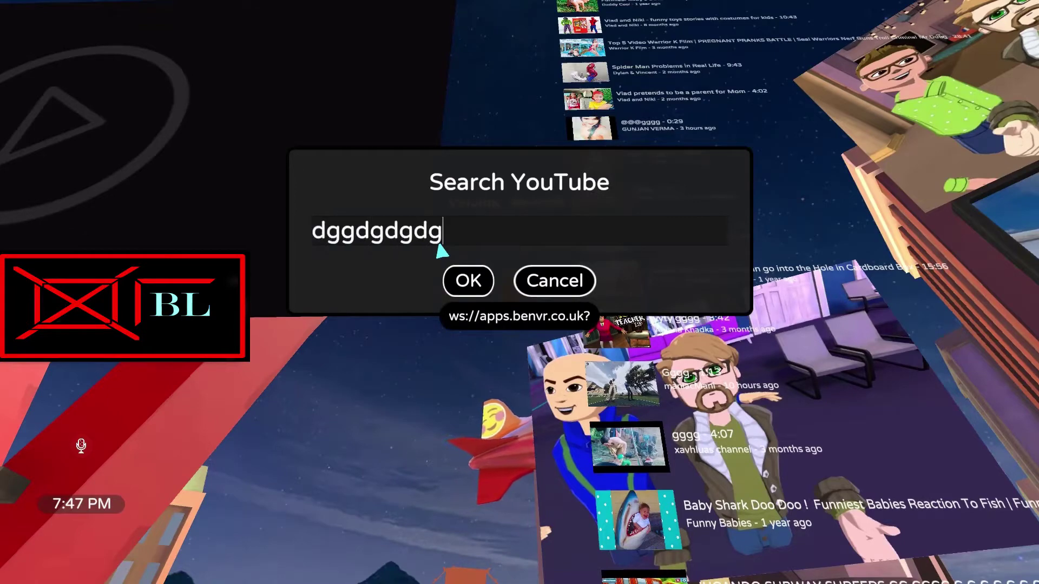
pyautogui.click(466, 279)
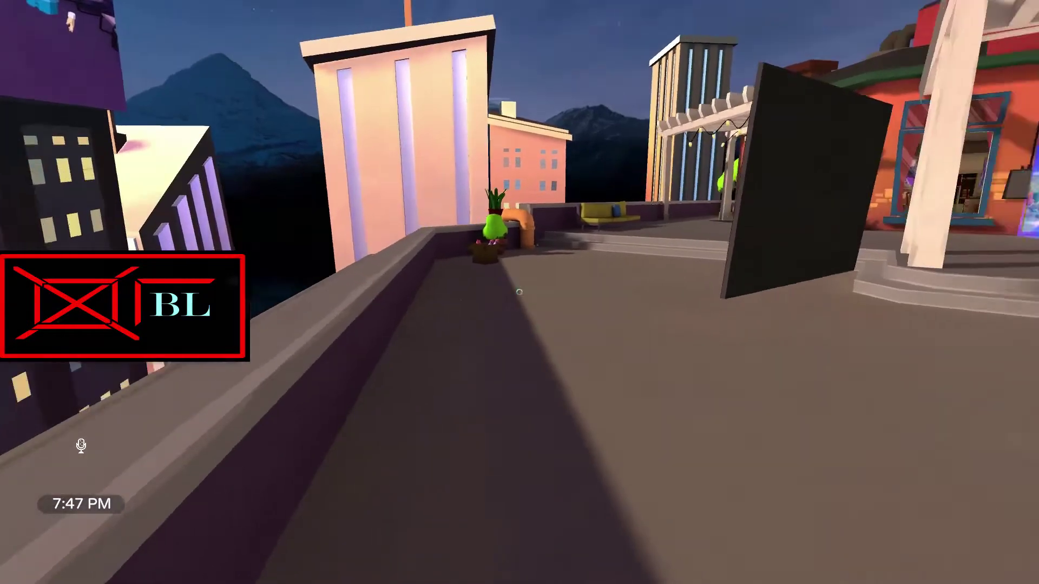
# Bring up the main menu and switch to its Settings section.
pyautogui.press('Escape')
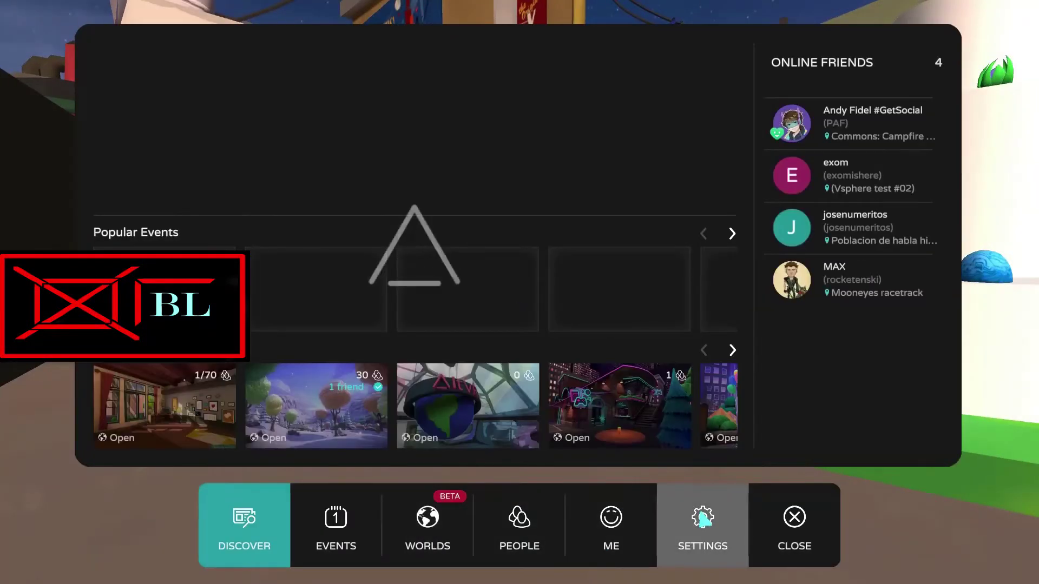
pyautogui.click(695, 520)
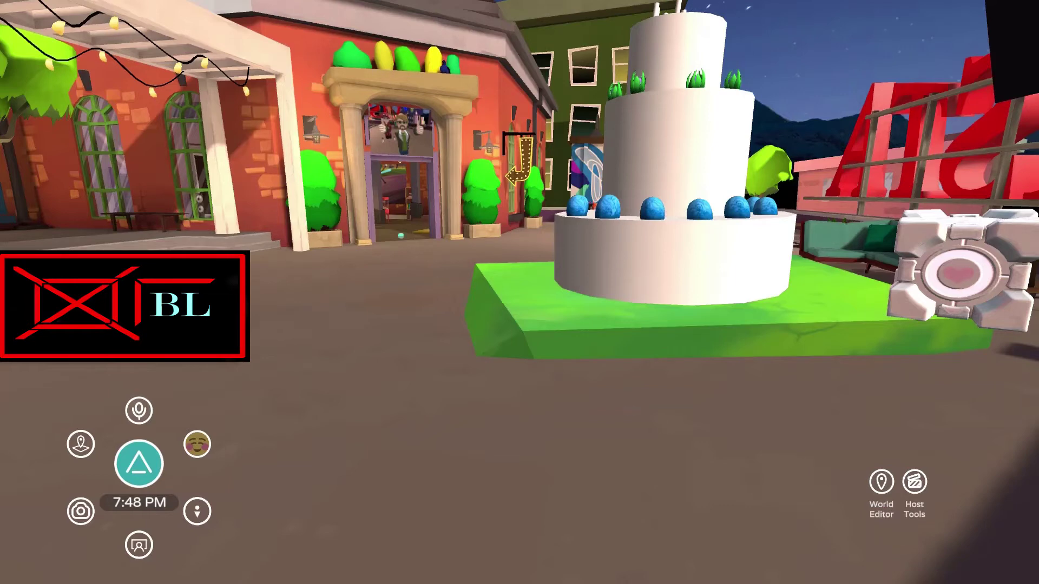
# Expand the world tools, toggle flight mode off and on, enable Edit Mode, and open the Editor Panel.
pyautogui.click(880, 483)
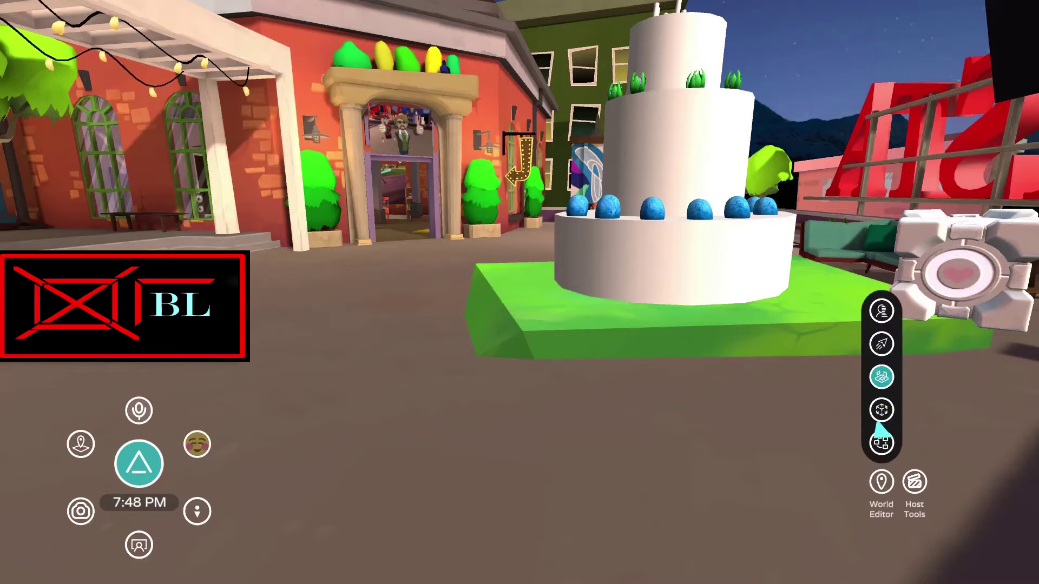
pyautogui.click(882, 344)
pyautogui.click(881, 481)
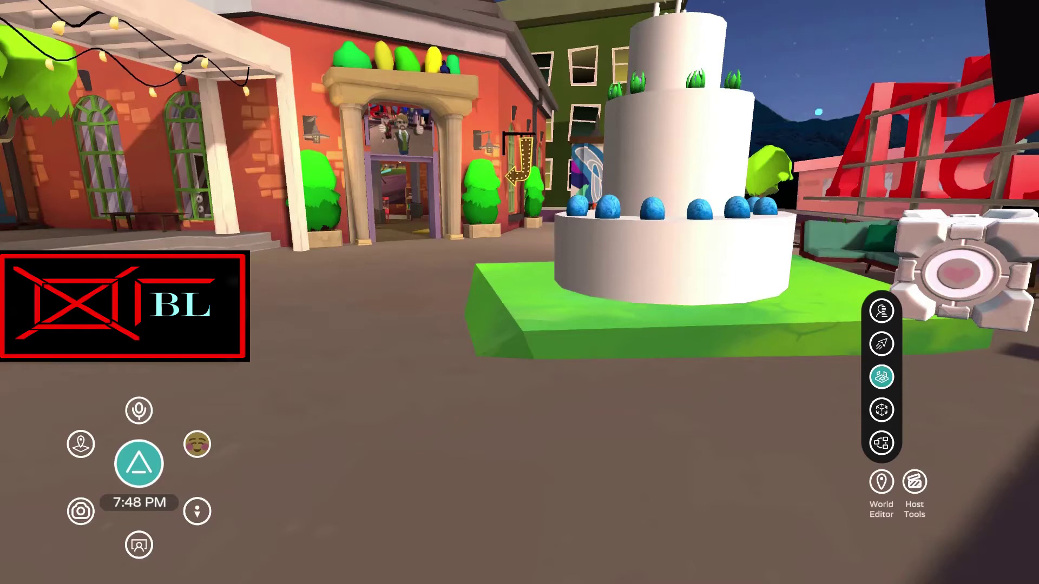
pyautogui.click(880, 411)
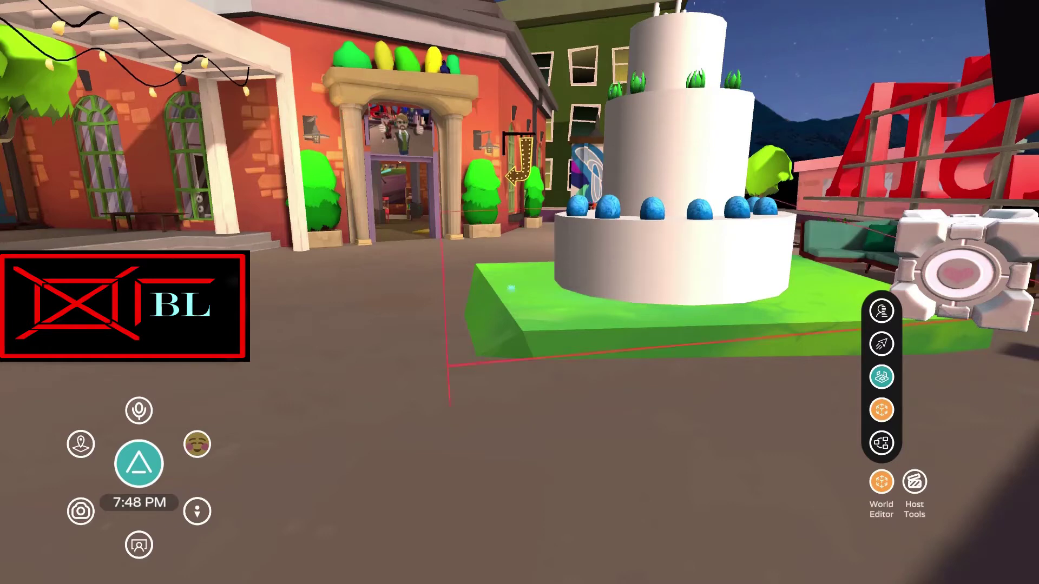
pyautogui.click(881, 442)
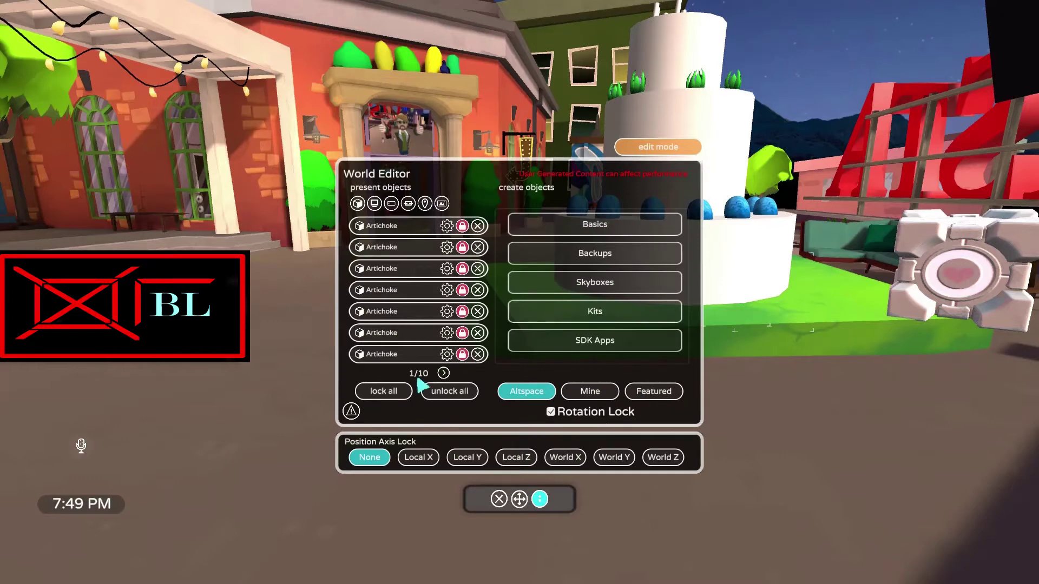
# Unlock all objects, place the Multimedia Console from SDK Apps, and close the World Editor.
pyautogui.click(452, 392)
pyautogui.click(555, 344)
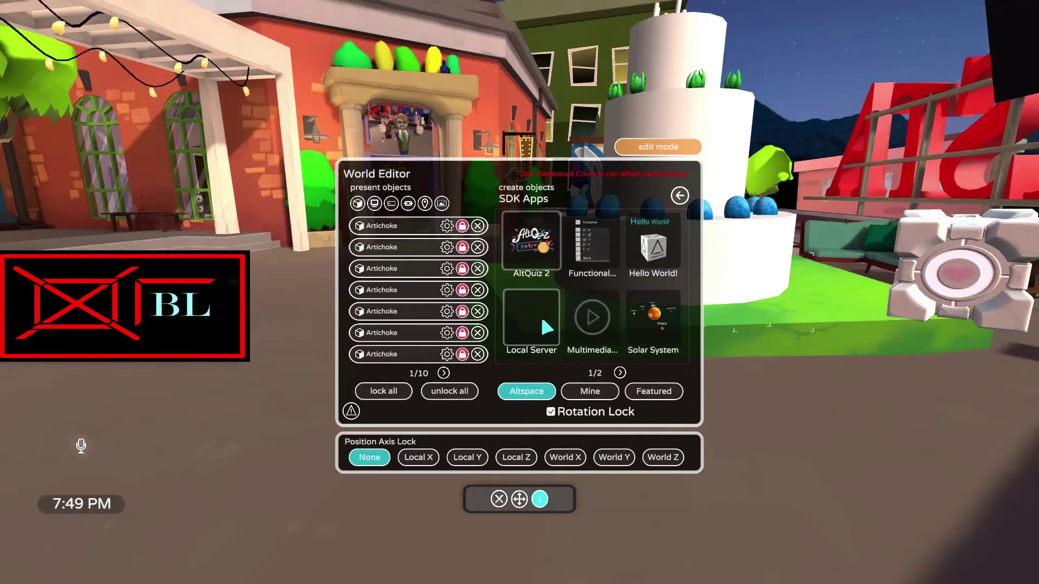
pyautogui.click(590, 331)
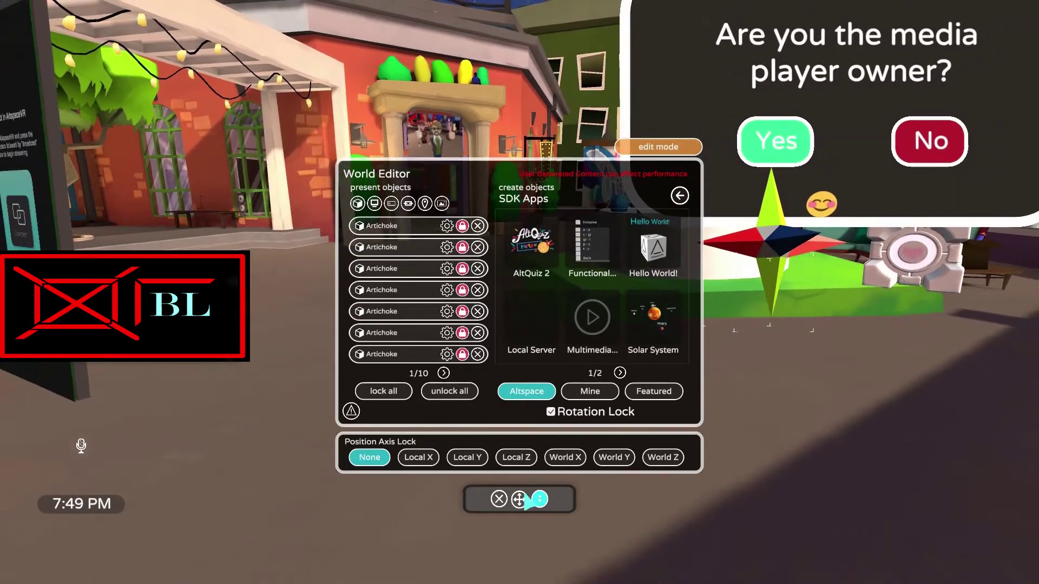
pyautogui.click(498, 500)
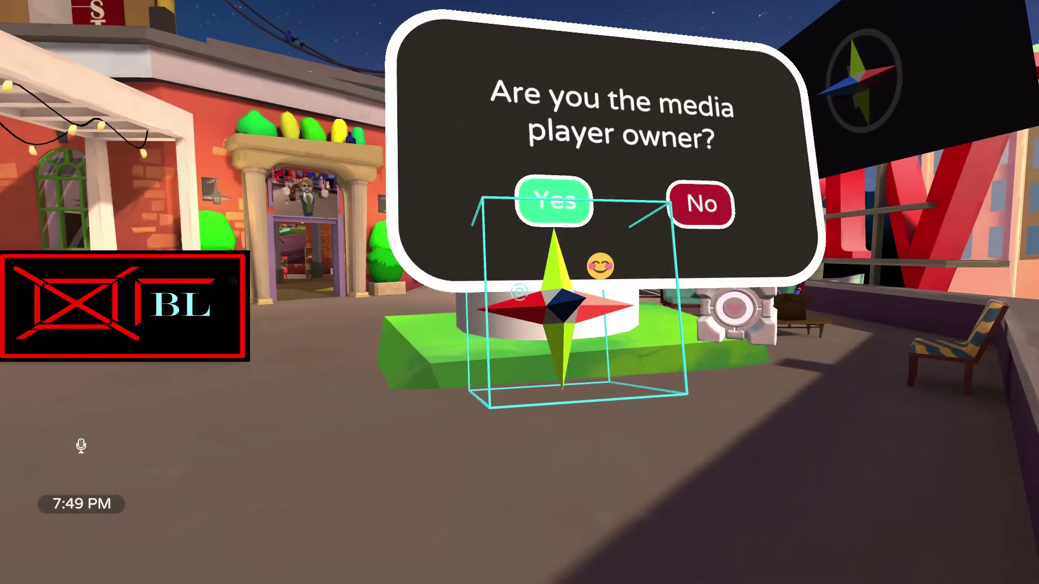
# Reopen the World Editor panel from the quick menu to list the Multimedia Console.
pyautogui.press('Escape')
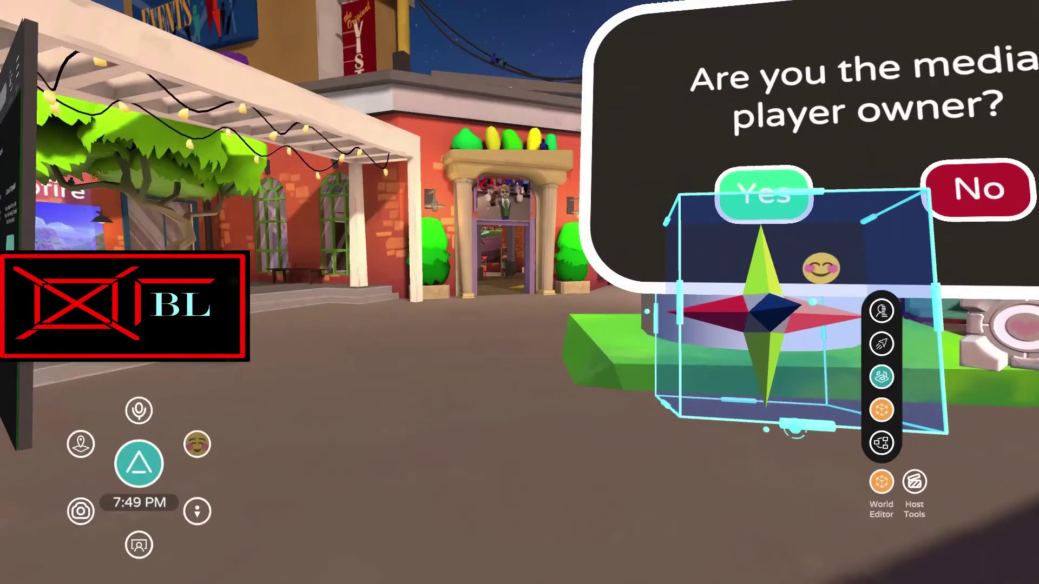
pyautogui.click(881, 442)
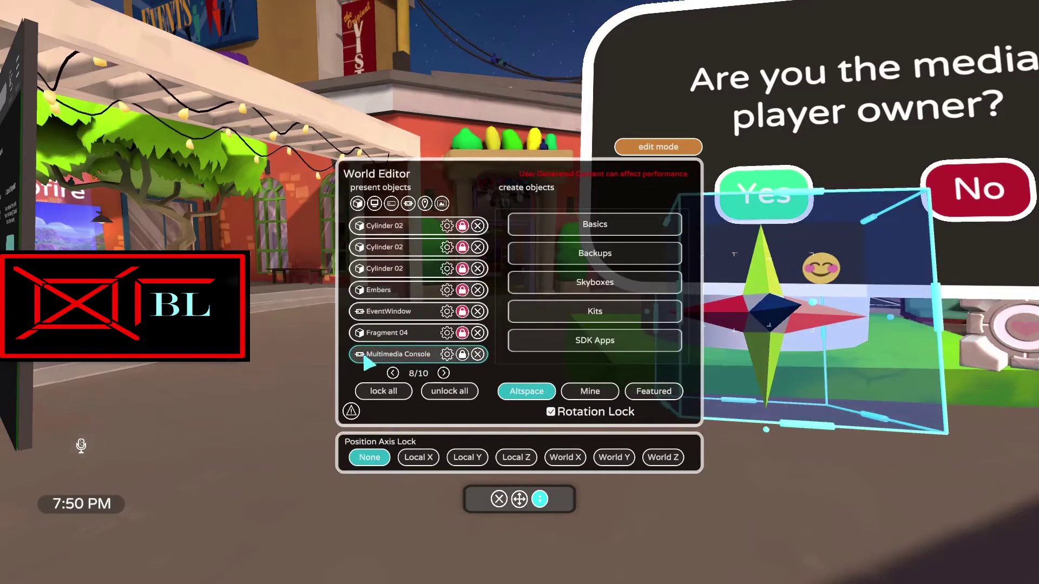
# Set the Multimedia Console's Target URL and Name to wss://apps.benvr.co.uk?app=video and save.
pyautogui.click(446, 355)
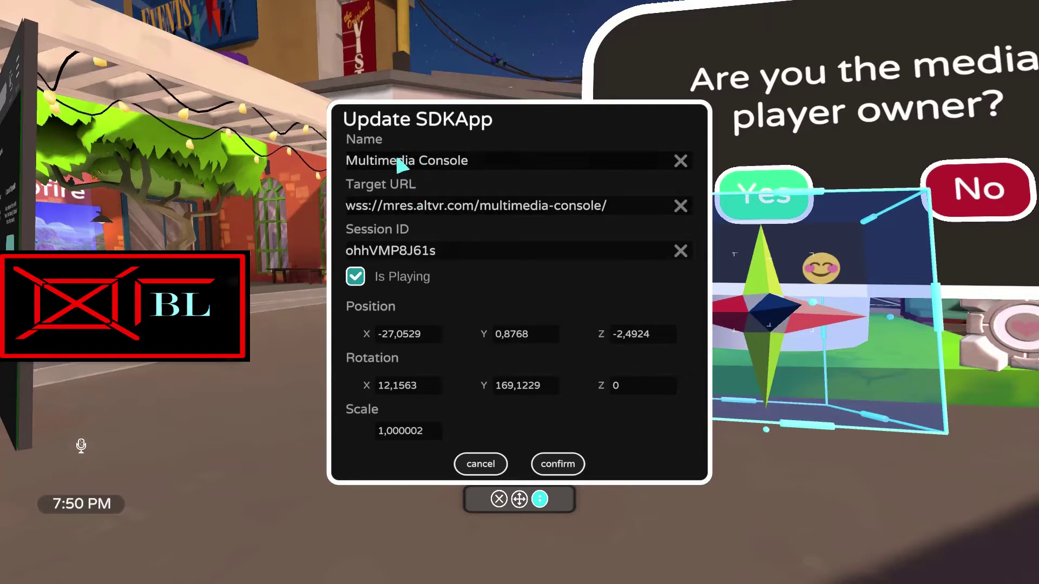
pyautogui.click(389, 207)
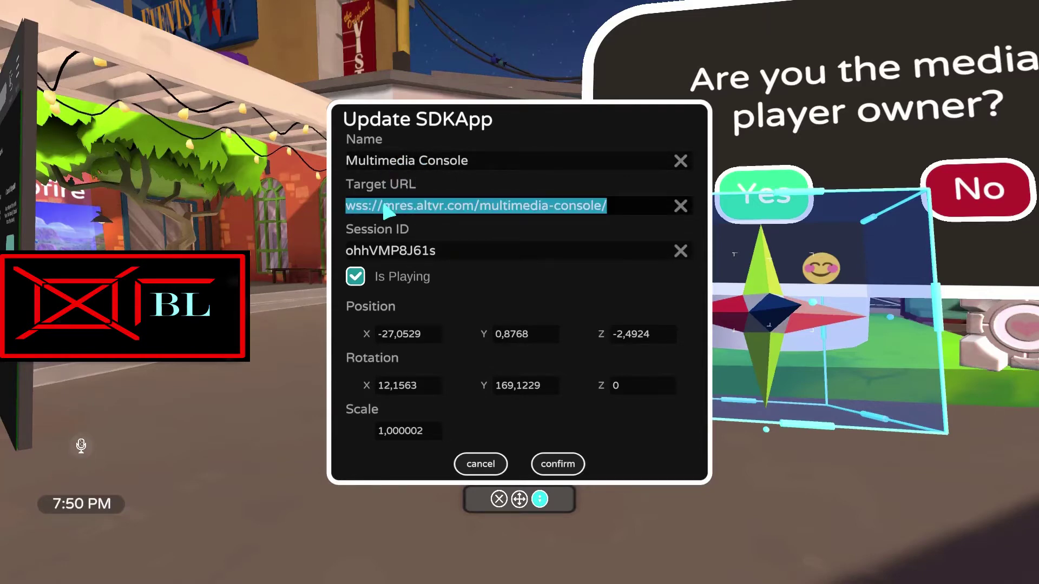
pyautogui.write('wss://apps.benvr.co.uk?app=video')
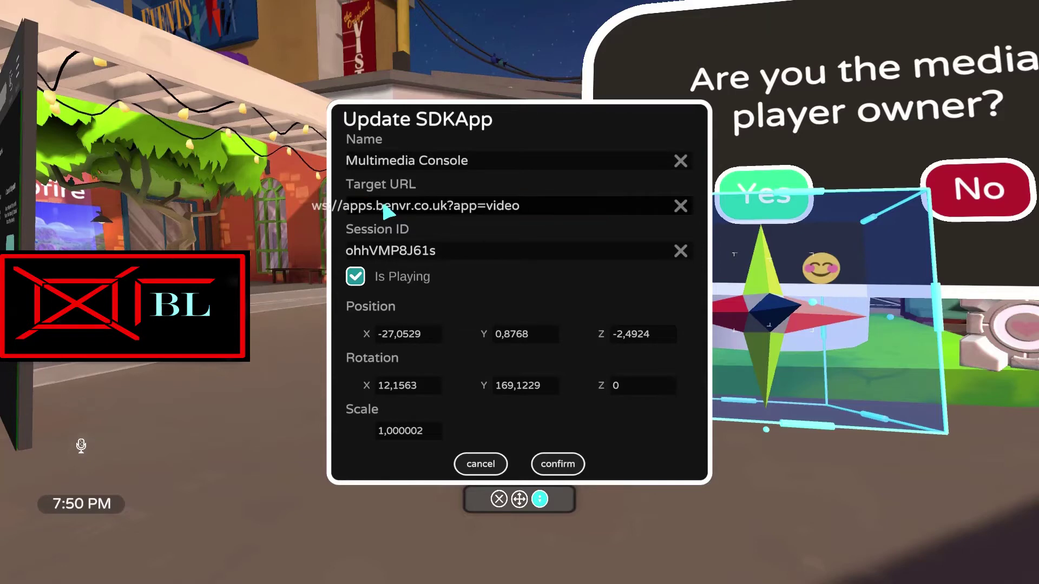
pyautogui.click(523, 208)
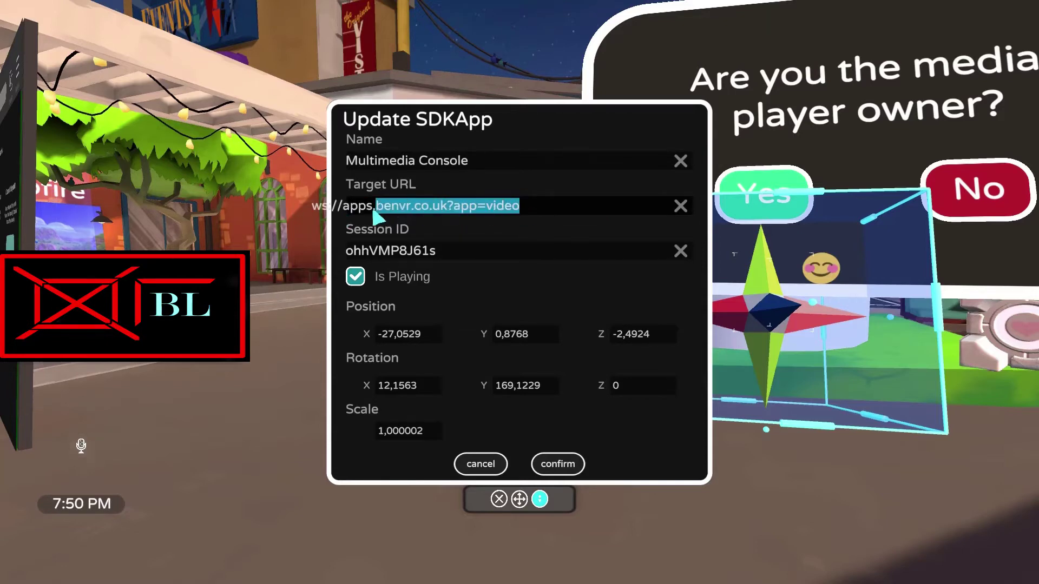
pyautogui.click(457, 165)
pyautogui.write('wss://apps.benvr.co.uk?app=video')
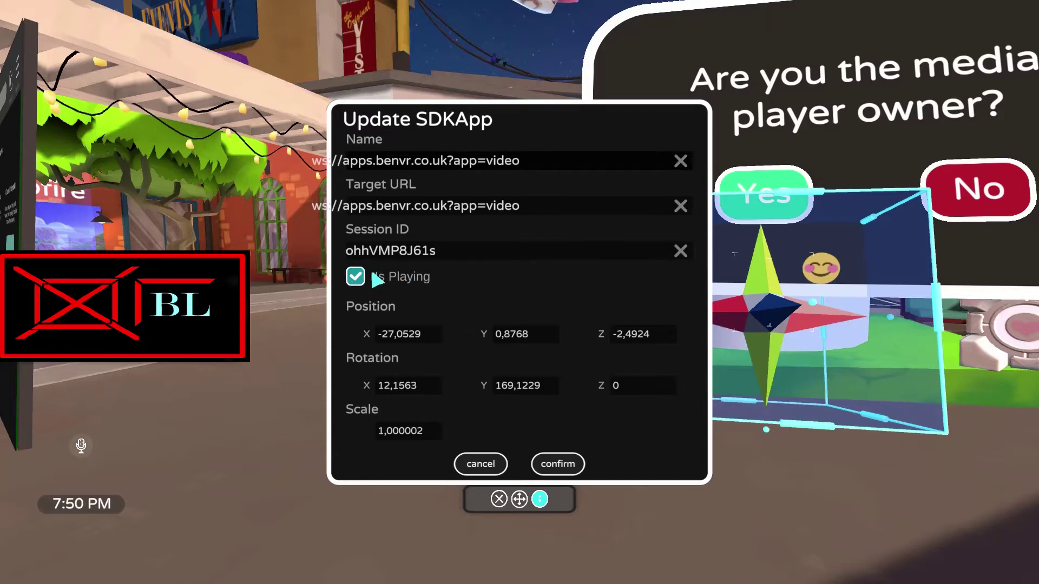
pyautogui.click(559, 467)
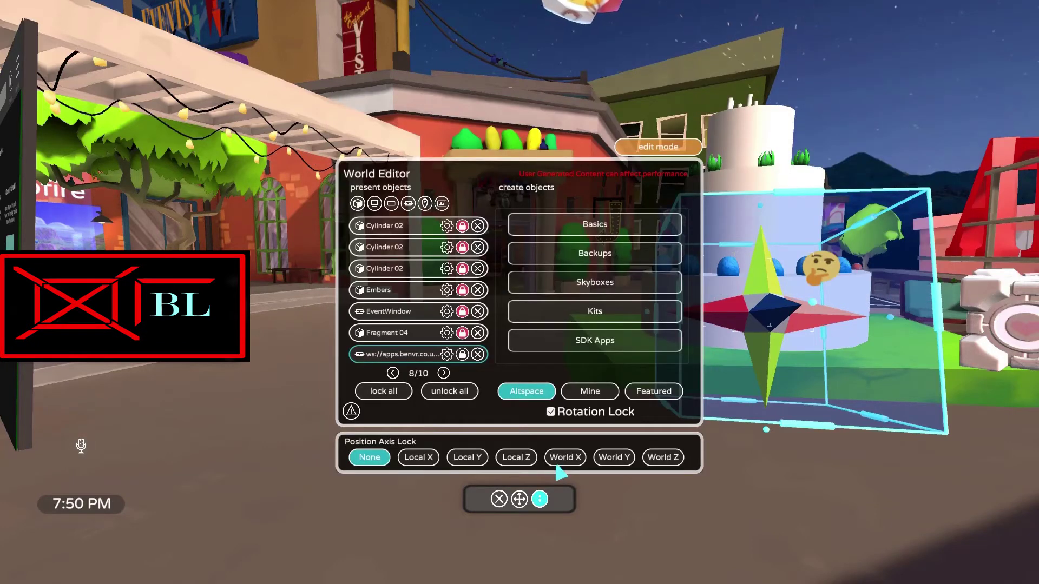
# Close the World Editor and the main menu, leaving the player as a black screen.
pyautogui.click(498, 499)
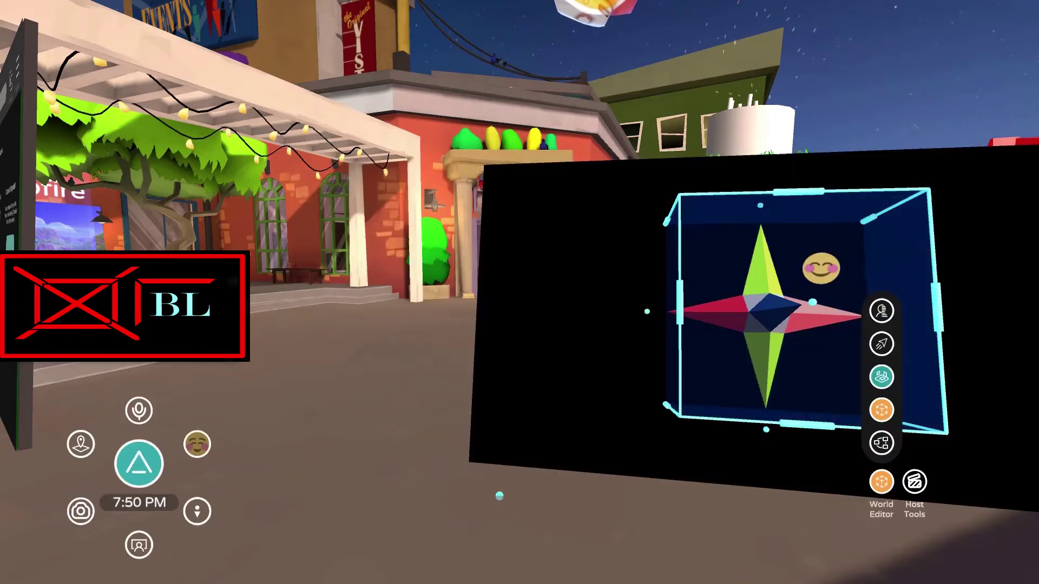
pyautogui.press('Escape')
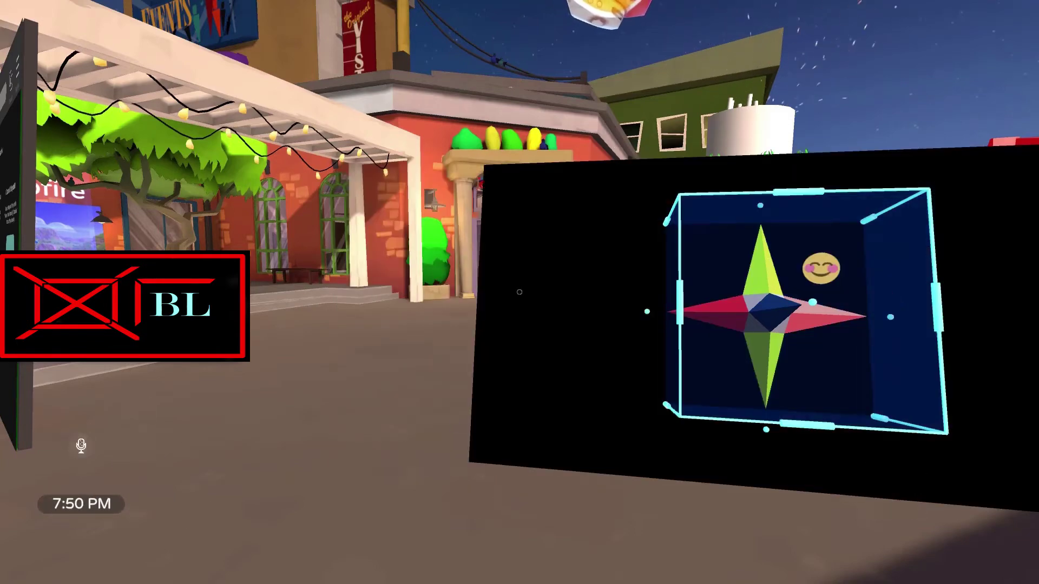